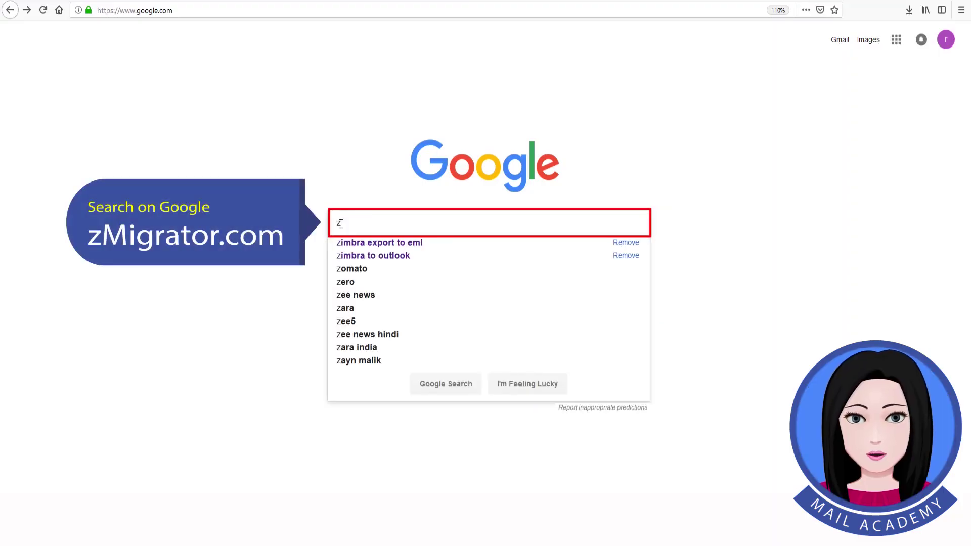
# Enter zMigrator.com as the Google search query
pyautogui.write('Migrato')
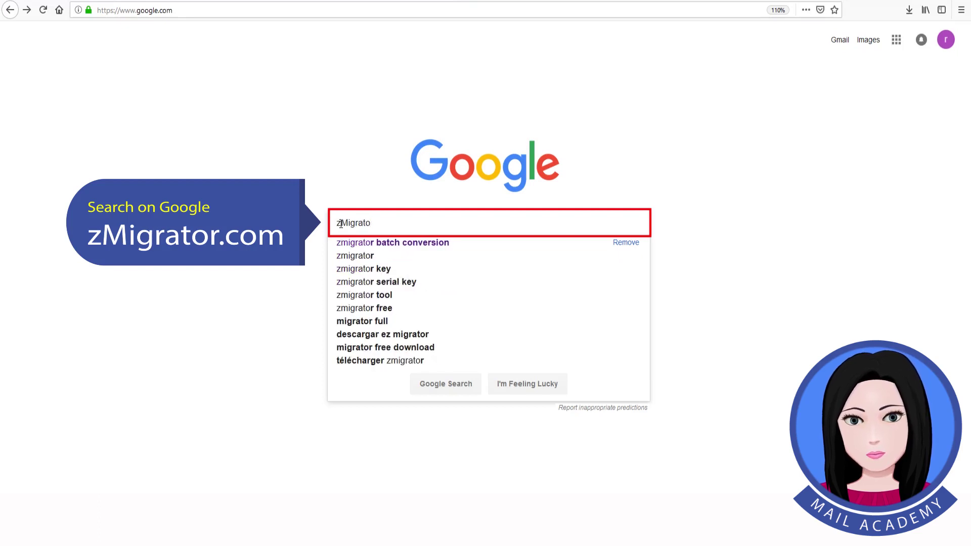
pyautogui.write('r.com')
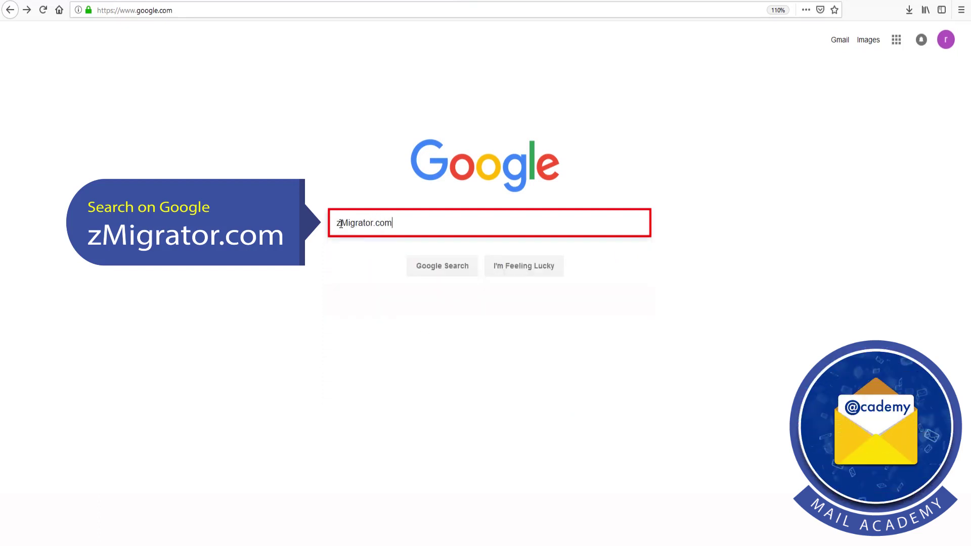
# Search for zMigrator.com, then download the free trial installer setup-zmigrator(6).exe from the official site and run it
pyautogui.click(440, 270)
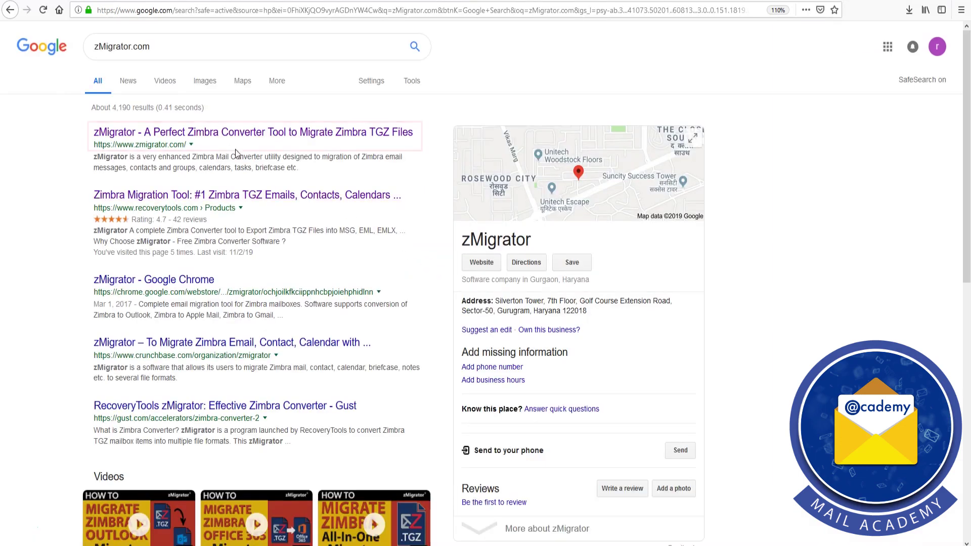
pyautogui.click(206, 132)
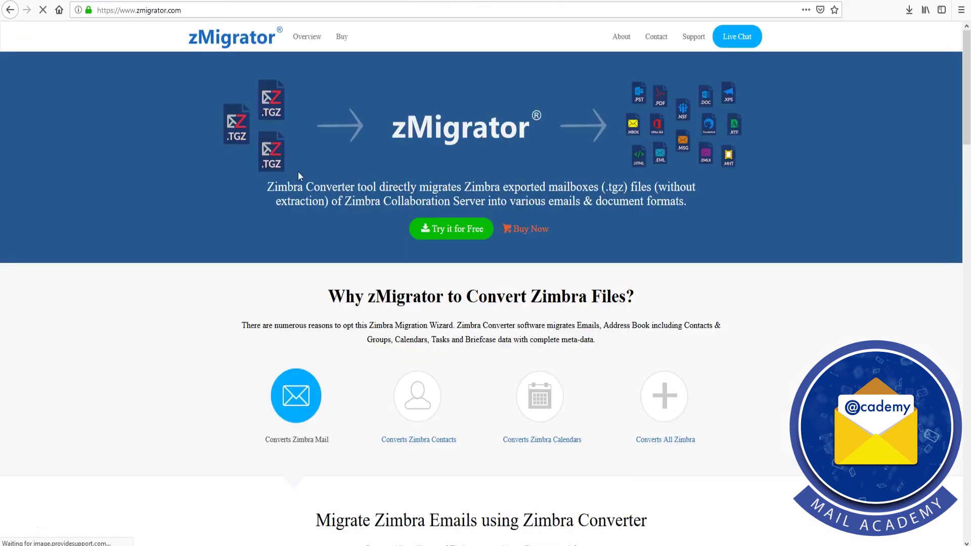
pyautogui.click(442, 232)
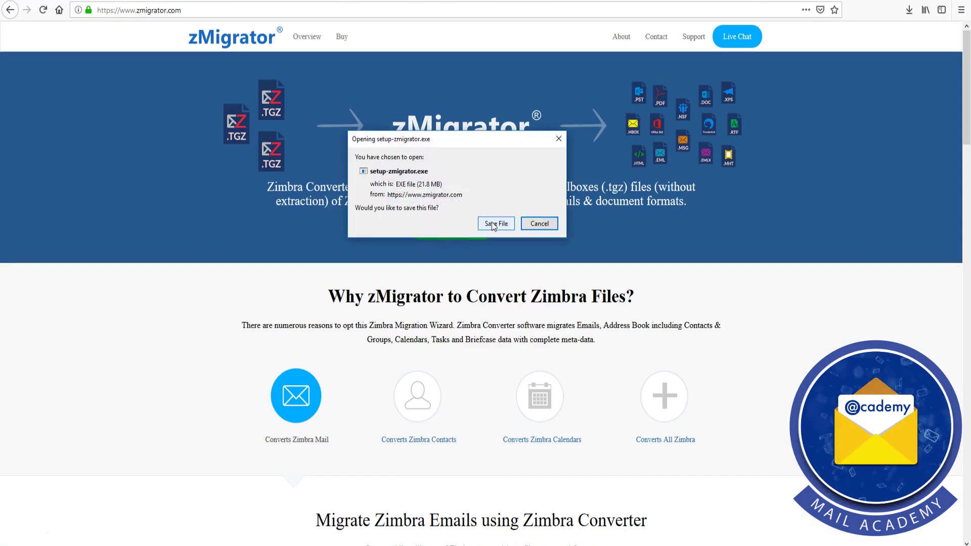
pyautogui.click(495, 224)
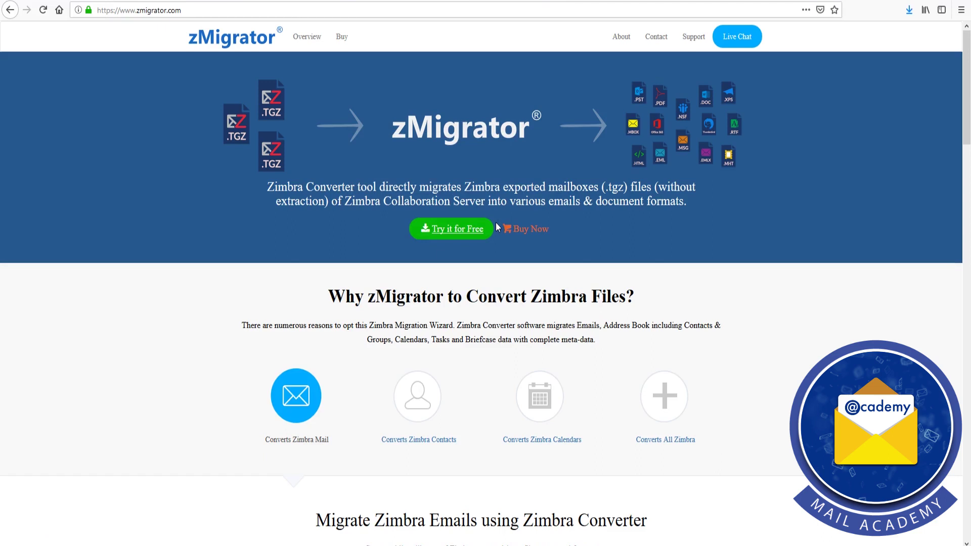
pyautogui.click(909, 11)
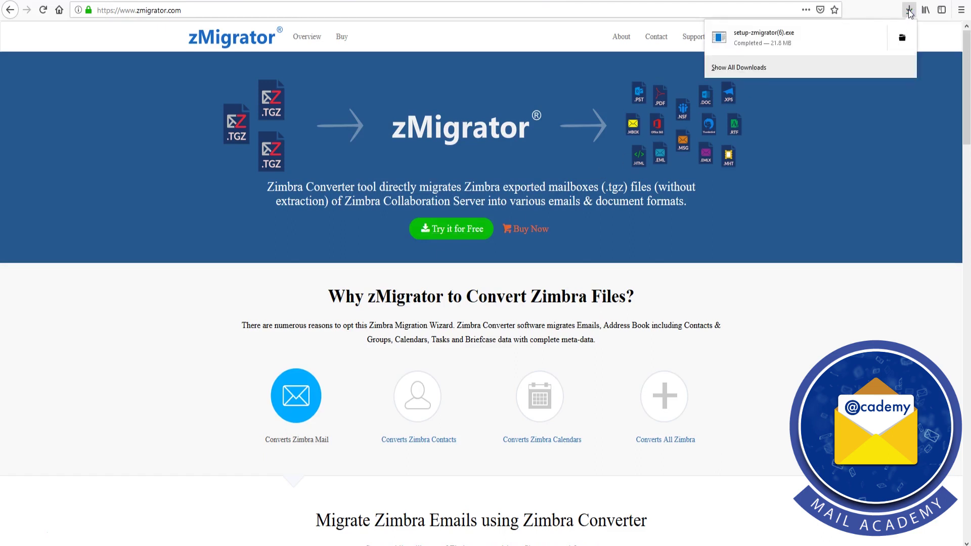
pyautogui.click(787, 47)
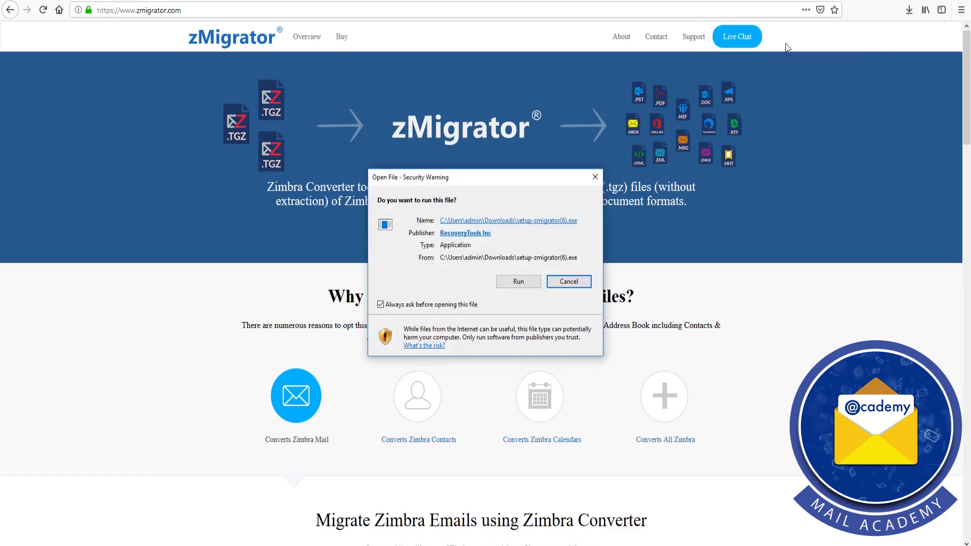
# Install zMigrator in English with the default folder and desktop and Quick Launch icons, then launch it
pyautogui.click(525, 284)
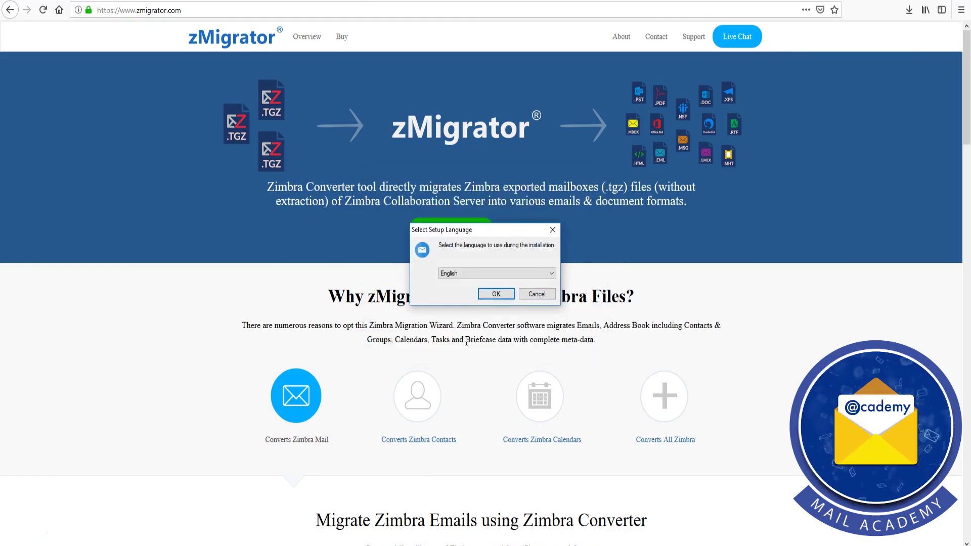
pyautogui.click(497, 294)
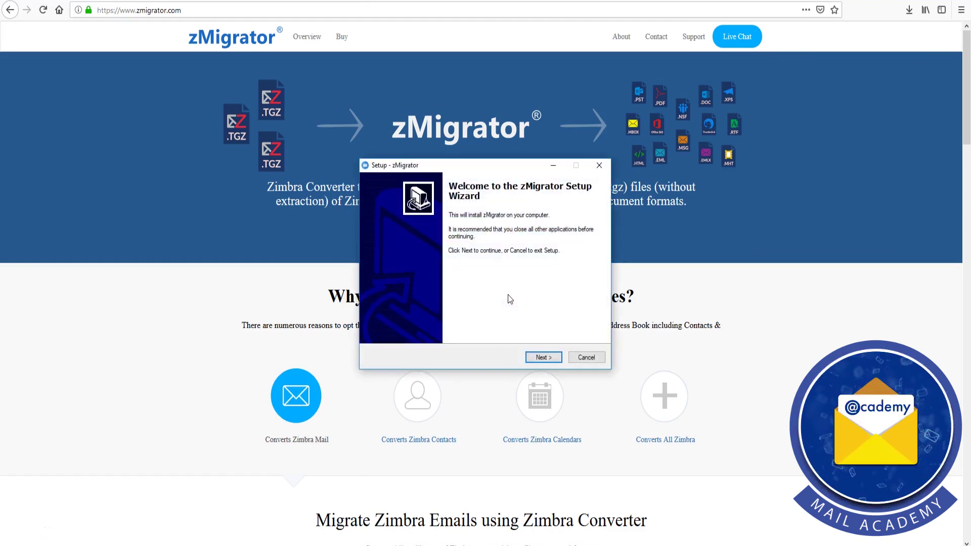
pyautogui.click(557, 358)
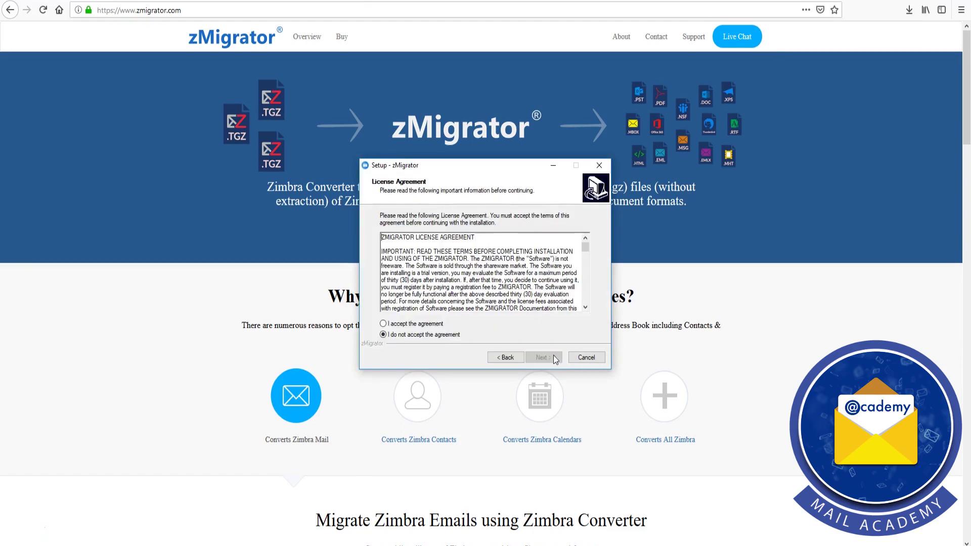
pyautogui.click(391, 324)
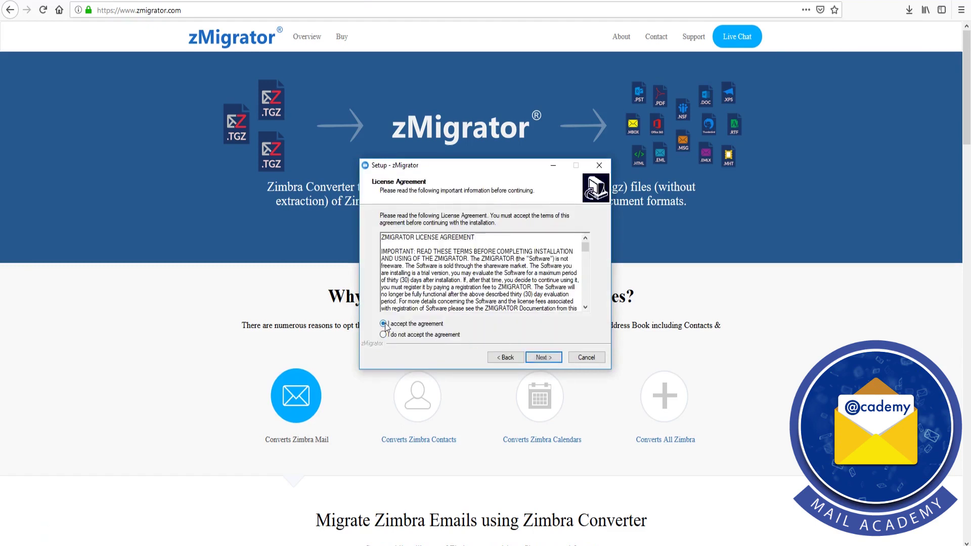
pyautogui.click(550, 358)
pyautogui.click(552, 360)
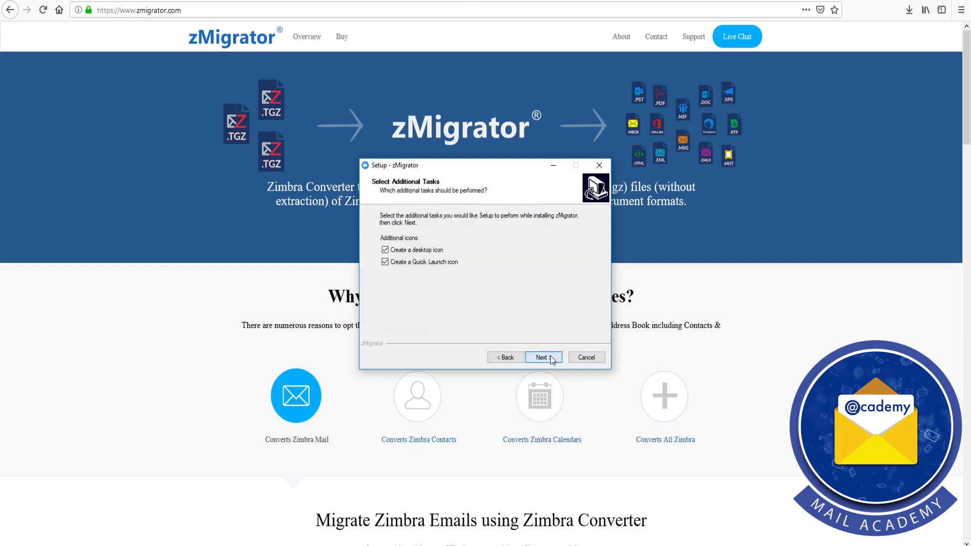
pyautogui.click(552, 360)
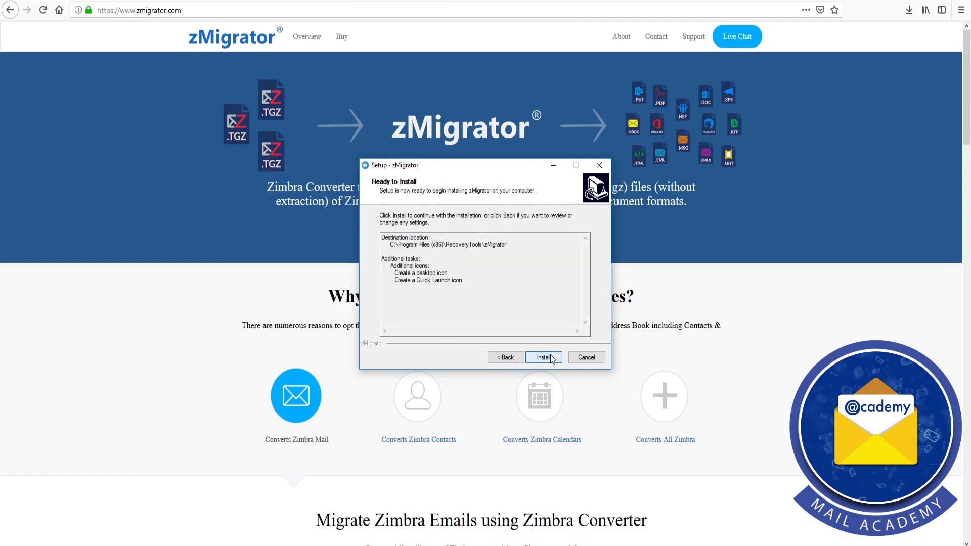
pyautogui.click(543, 357)
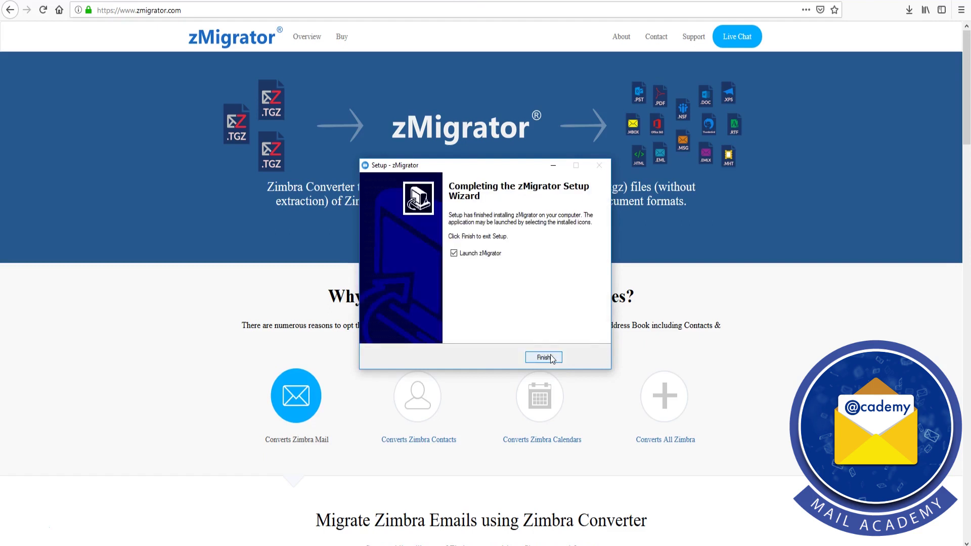
pyautogui.click(550, 358)
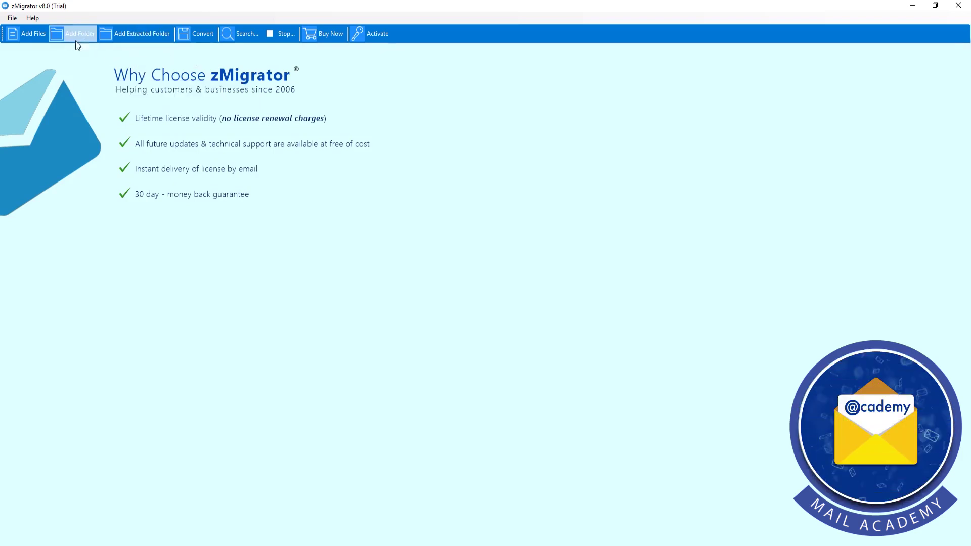
# Add the zimbra.tgz mailbox file and show its Inbox messages
pyautogui.click(30, 35)
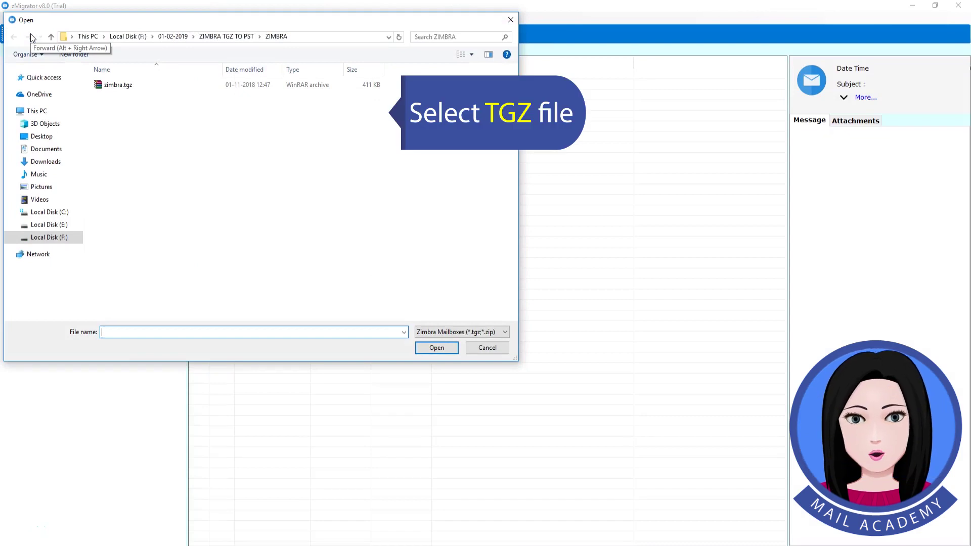
pyautogui.click(118, 87)
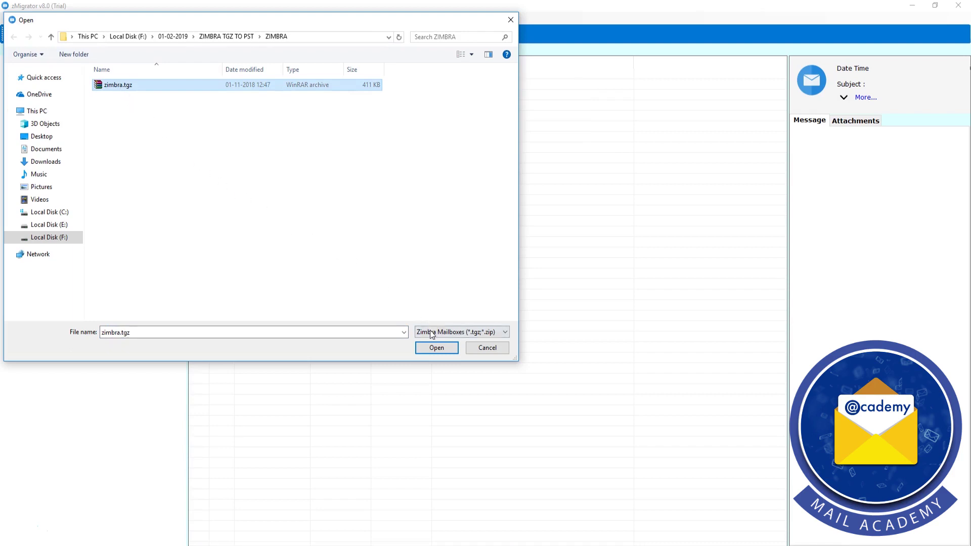
pyautogui.click(448, 352)
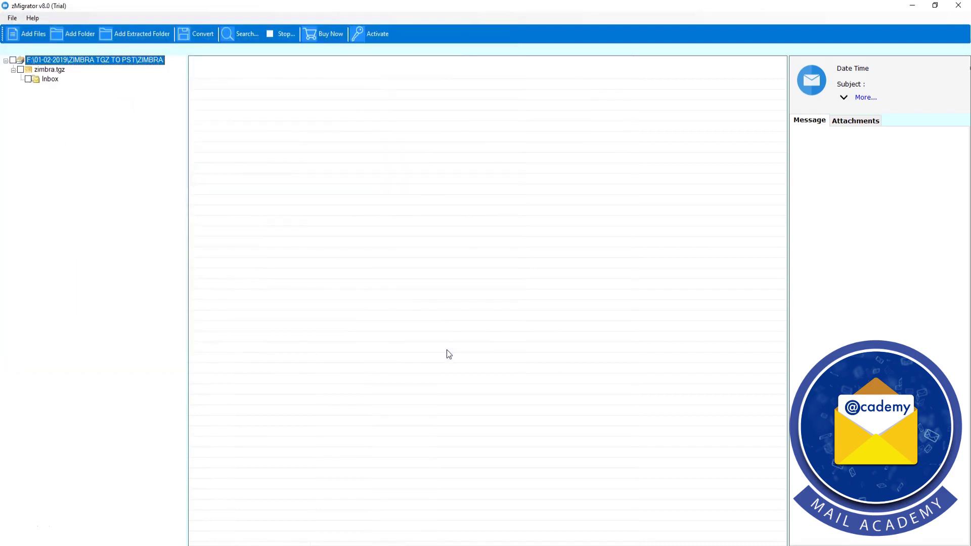
pyautogui.click(36, 79)
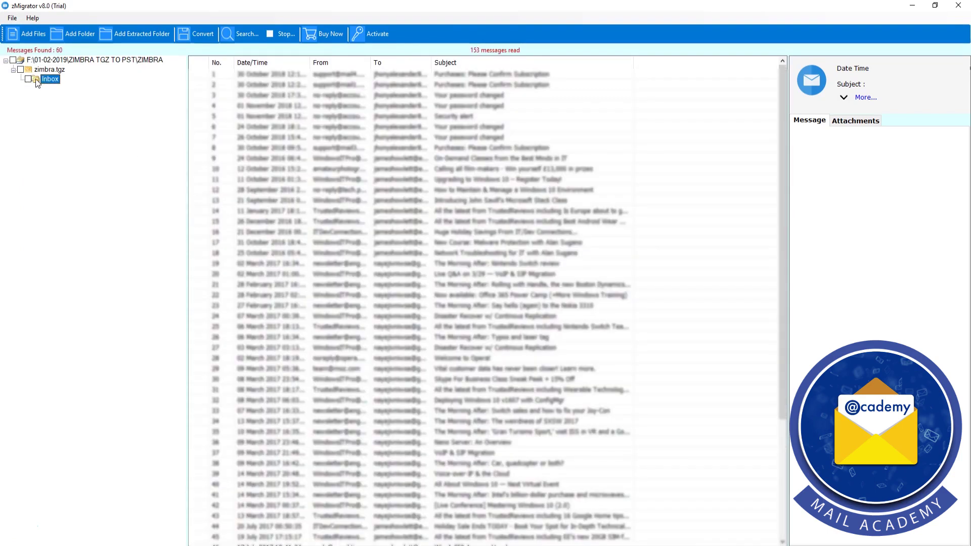
# Select the whole zimbra.tgz archive for conversion and bring up the Convert saving options
pyautogui.click(13, 60)
pyautogui.click(192, 36)
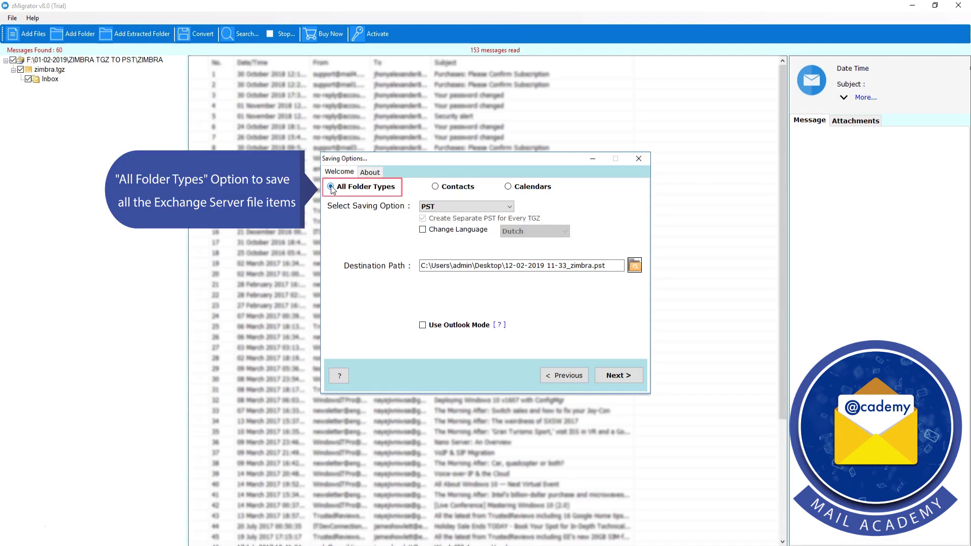
# Set the item type to Contacts with vCard Format output
pyautogui.click(435, 187)
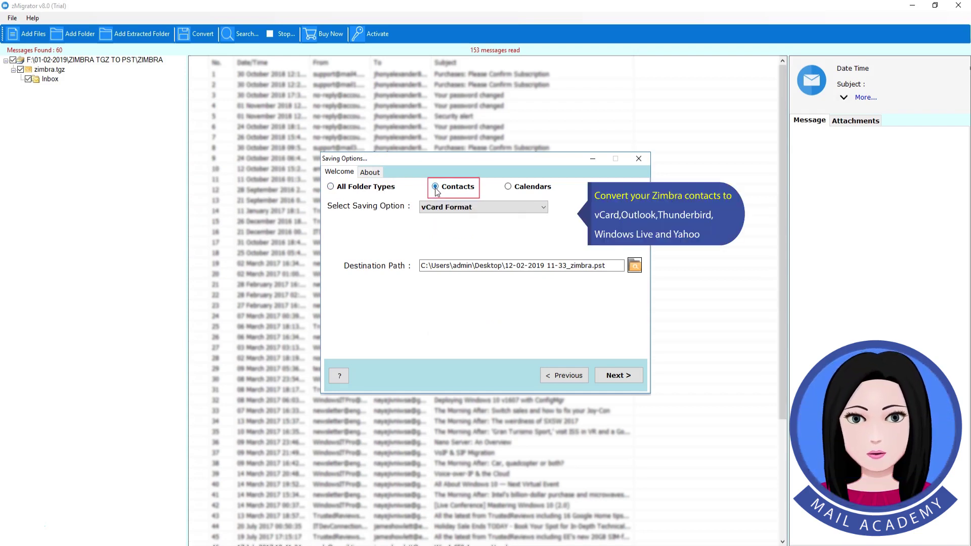
pyautogui.click(540, 209)
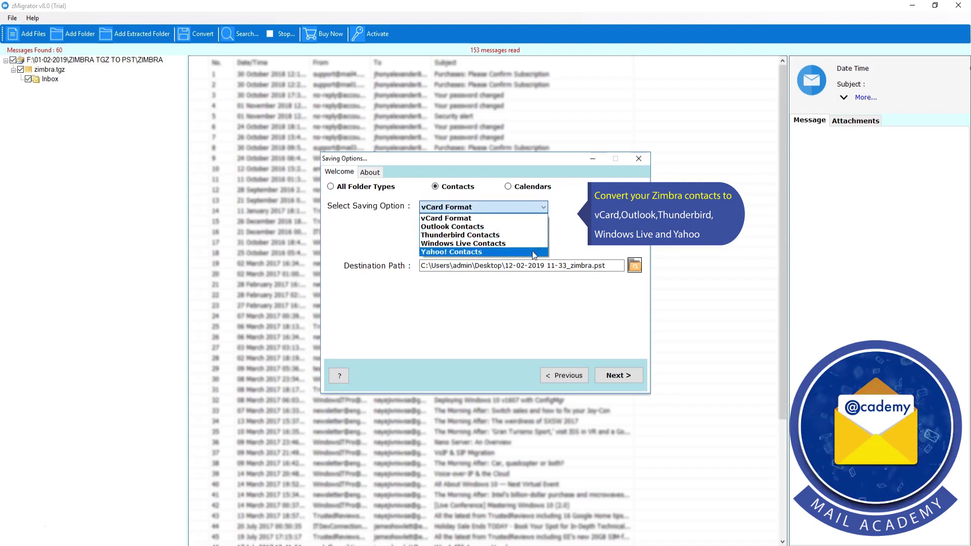
pyautogui.click(537, 220)
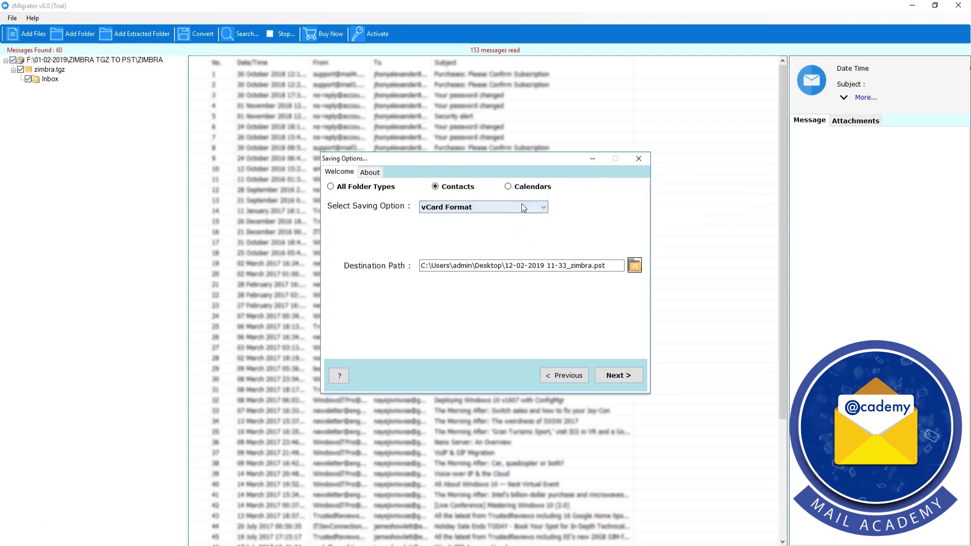
# Switch the item type to Calendars with ICS Format output
pyautogui.click(508, 188)
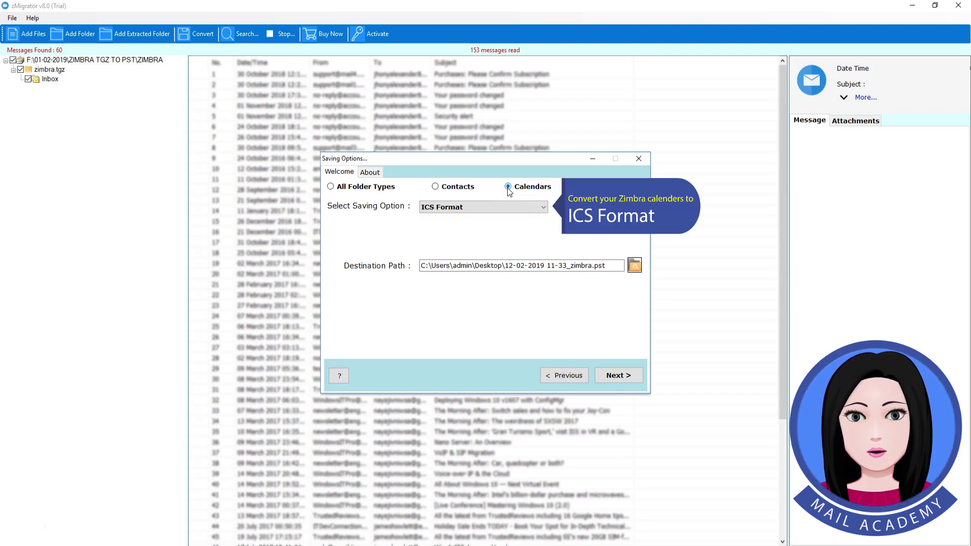
pyautogui.click(542, 207)
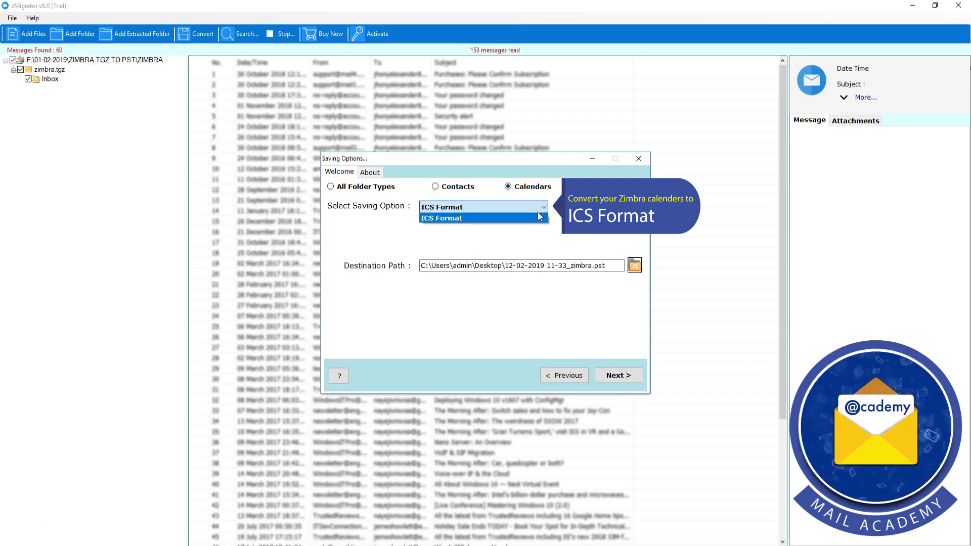
pyautogui.click(538, 218)
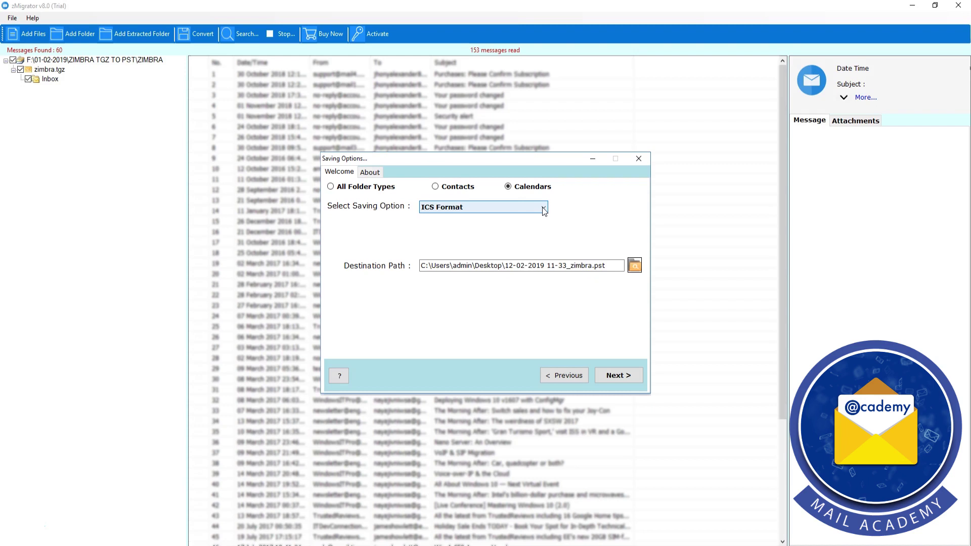
# Save All Folder Types as PST, with Change Language enabled and set to Dutch
pyautogui.click(331, 187)
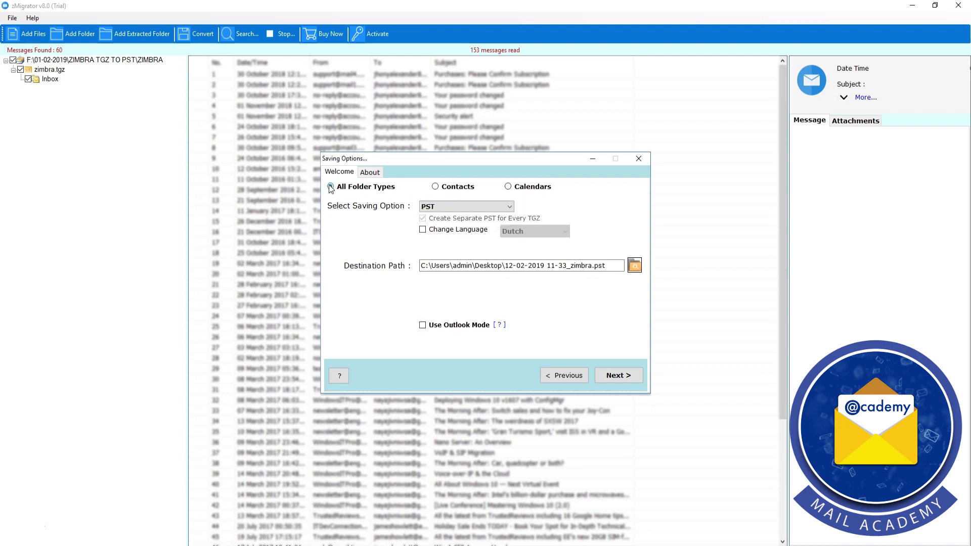
pyautogui.click(509, 208)
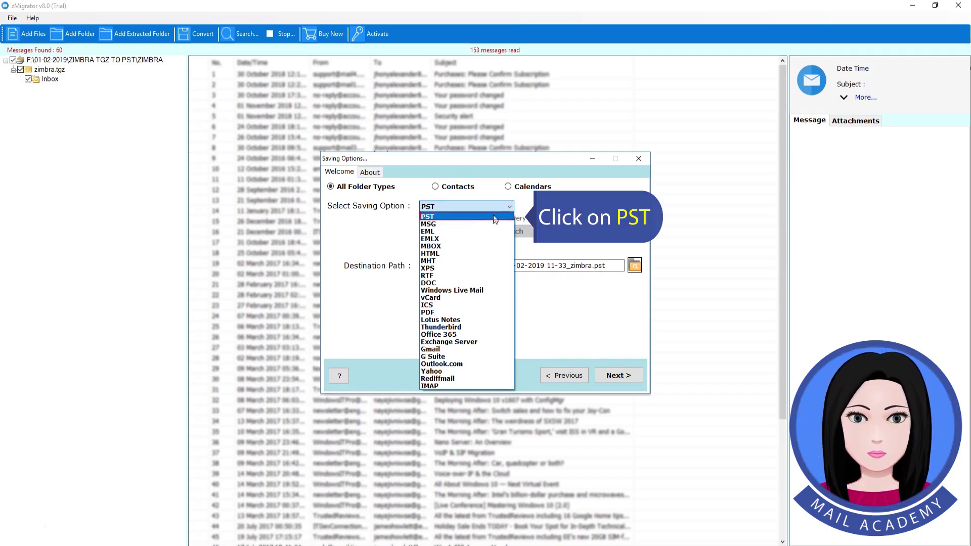
pyautogui.click(496, 217)
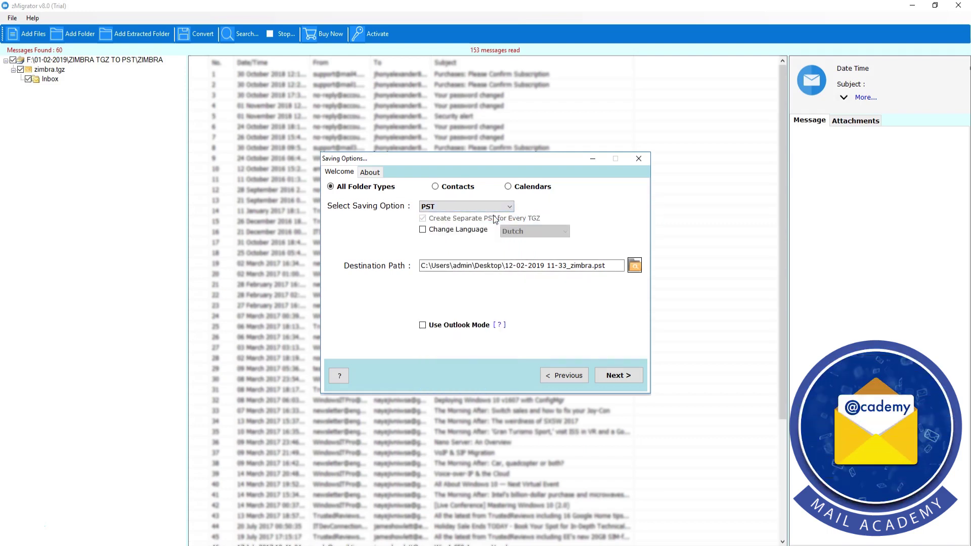
pyautogui.click(423, 230)
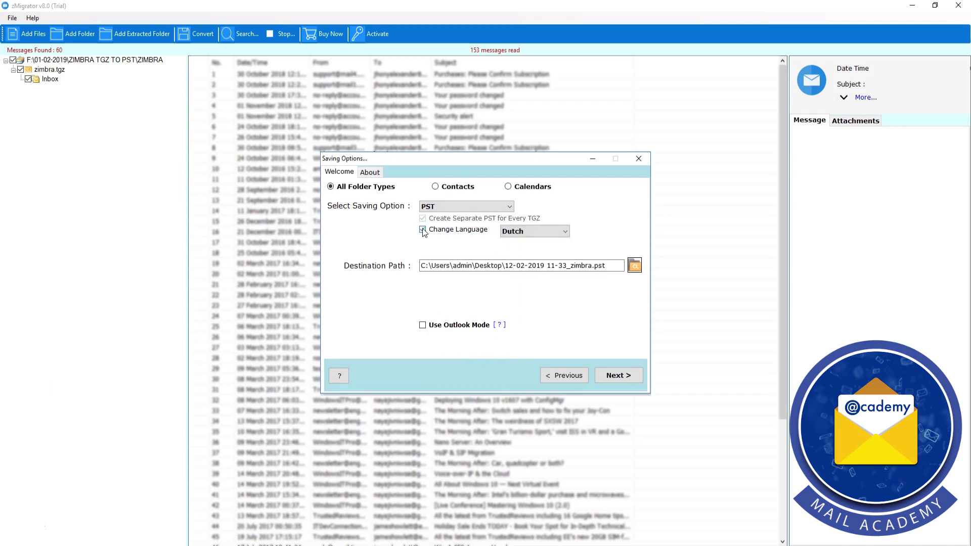
pyautogui.click(566, 232)
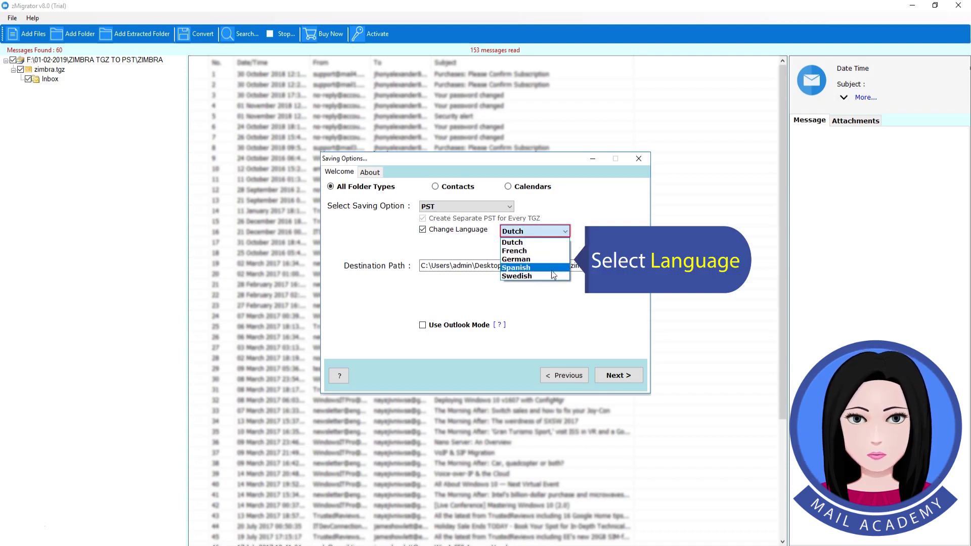
pyautogui.click(547, 242)
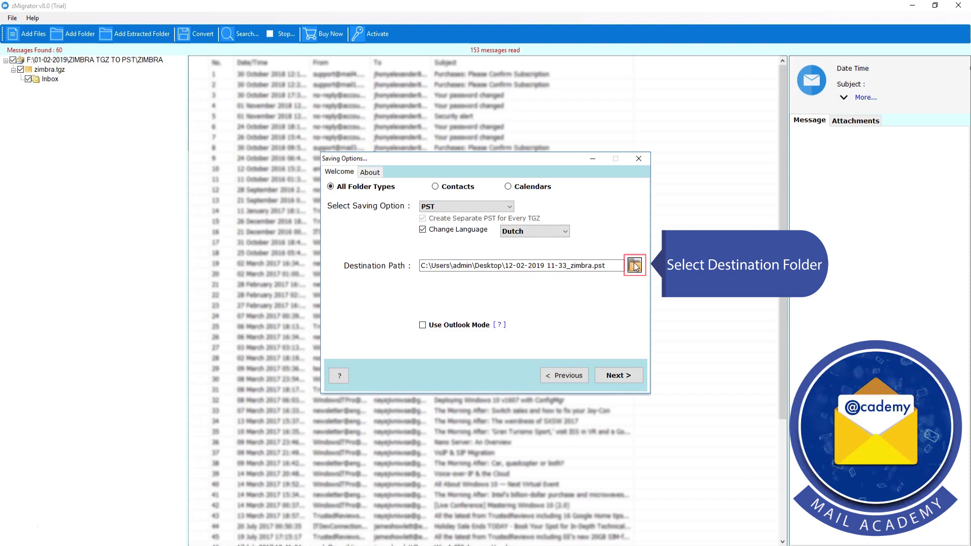
# Run the PST conversion and dismiss the completion and trial-limitation messages
pyautogui.click(629, 378)
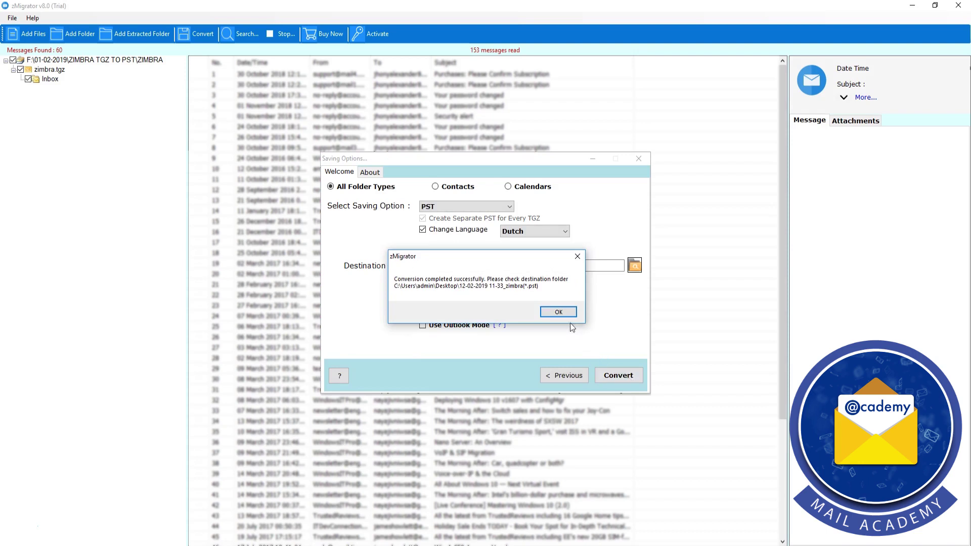
pyautogui.click(559, 312)
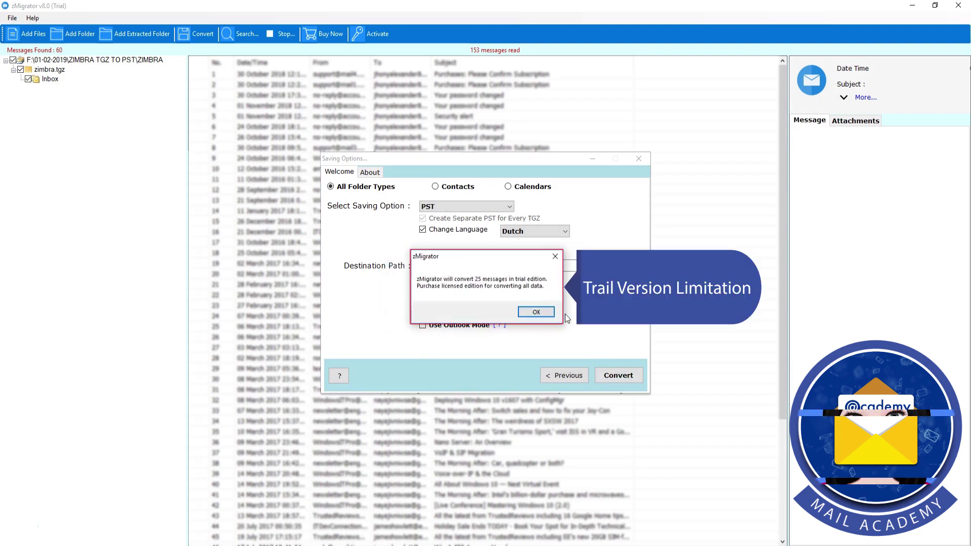
pyautogui.click(536, 312)
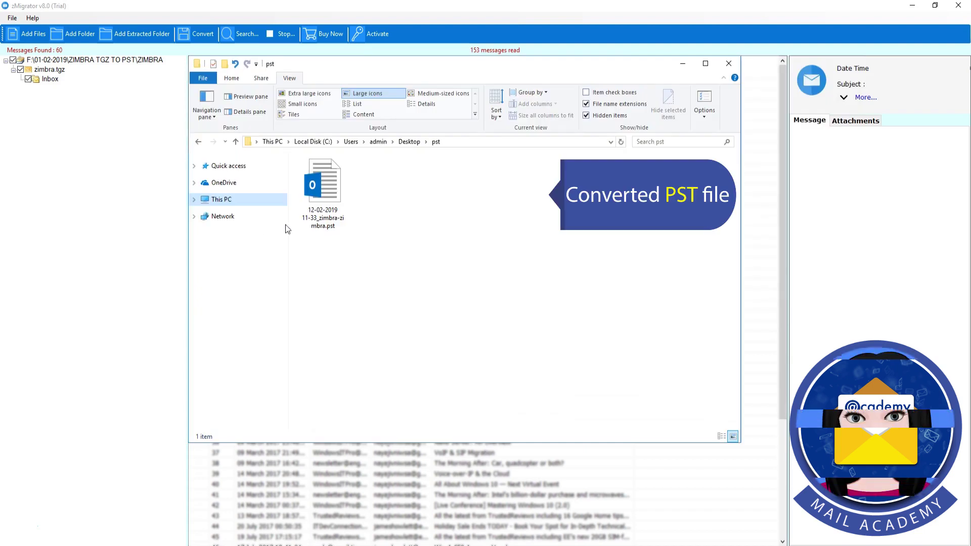
pyautogui.click(331, 193)
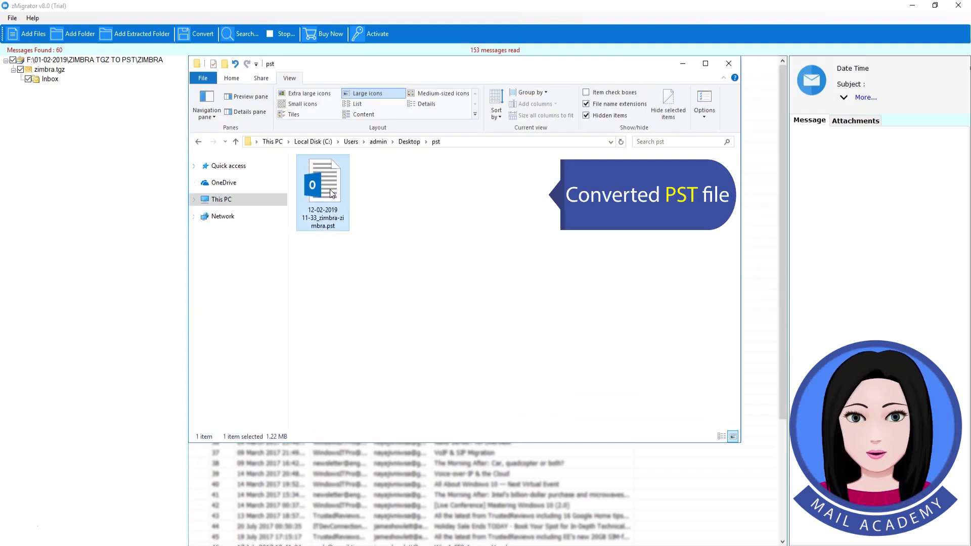